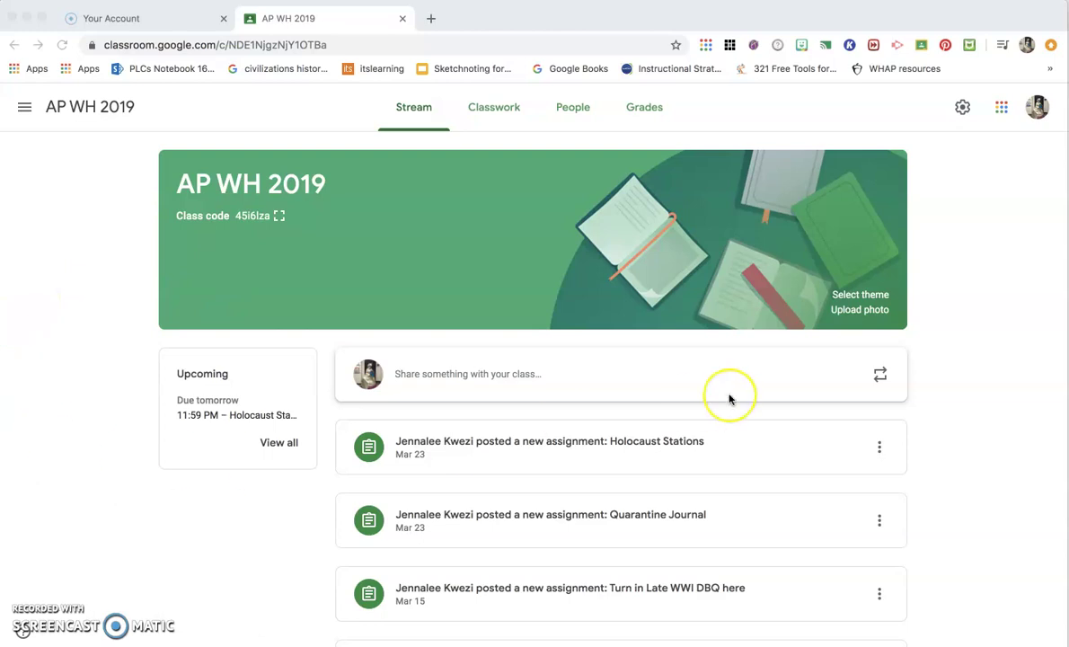
- Open the options for the Tuesday Assignment post in the class stream to examine the Move to top choice
{"action": "scroll", "coordinate": [990, 436], "scroll_direction": "down", "scroll_amount": 3}
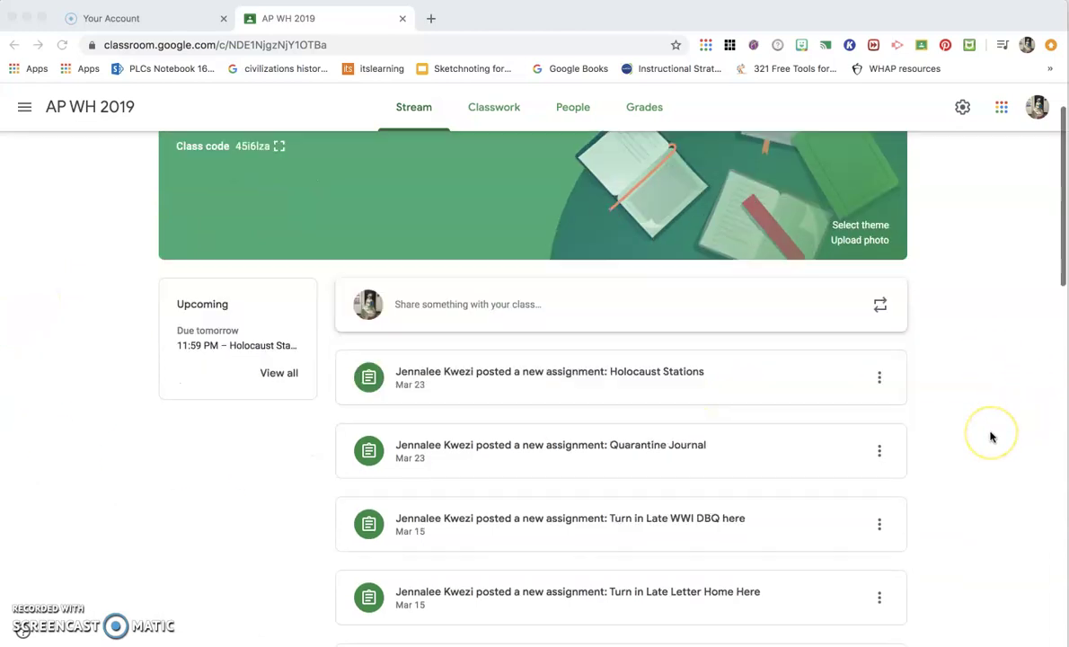
{"action": "scroll", "coordinate": [989, 435], "scroll_direction": "down", "scroll_amount": 1}
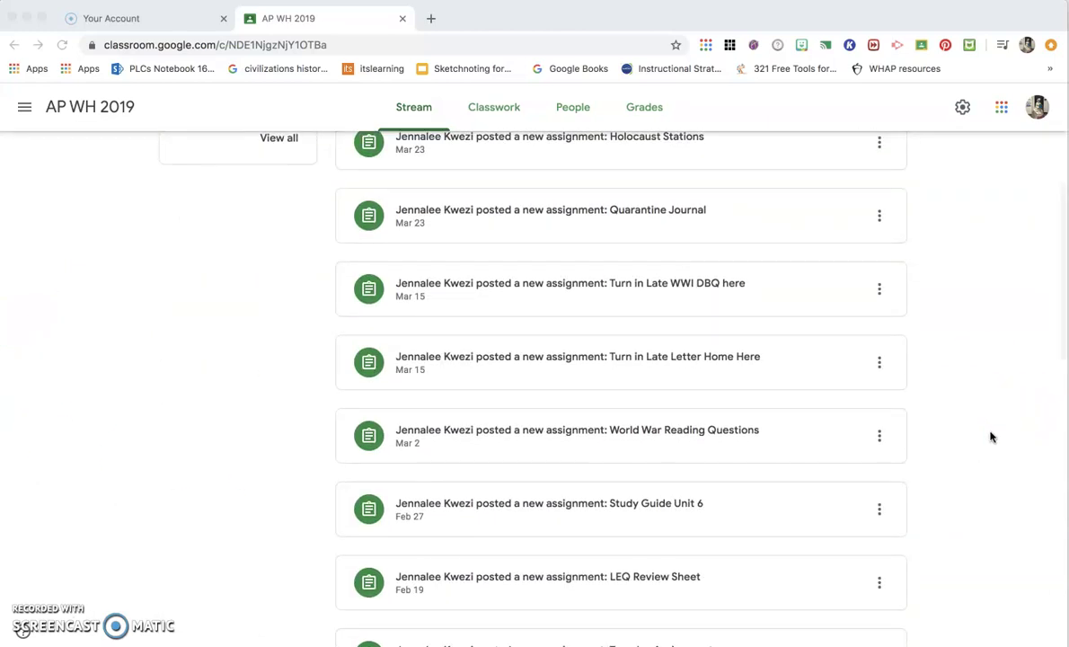
{"action": "scroll", "coordinate": [918, 489], "scroll_direction": "down", "scroll_amount": 3}
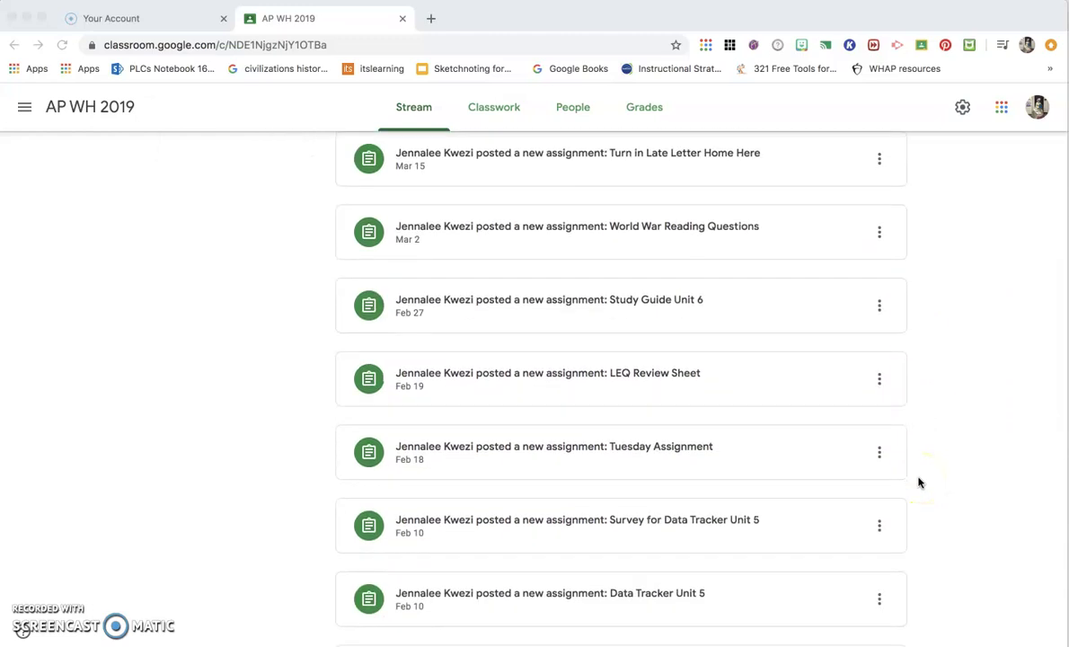
{"action": "left_click", "coordinate": [880, 452]}
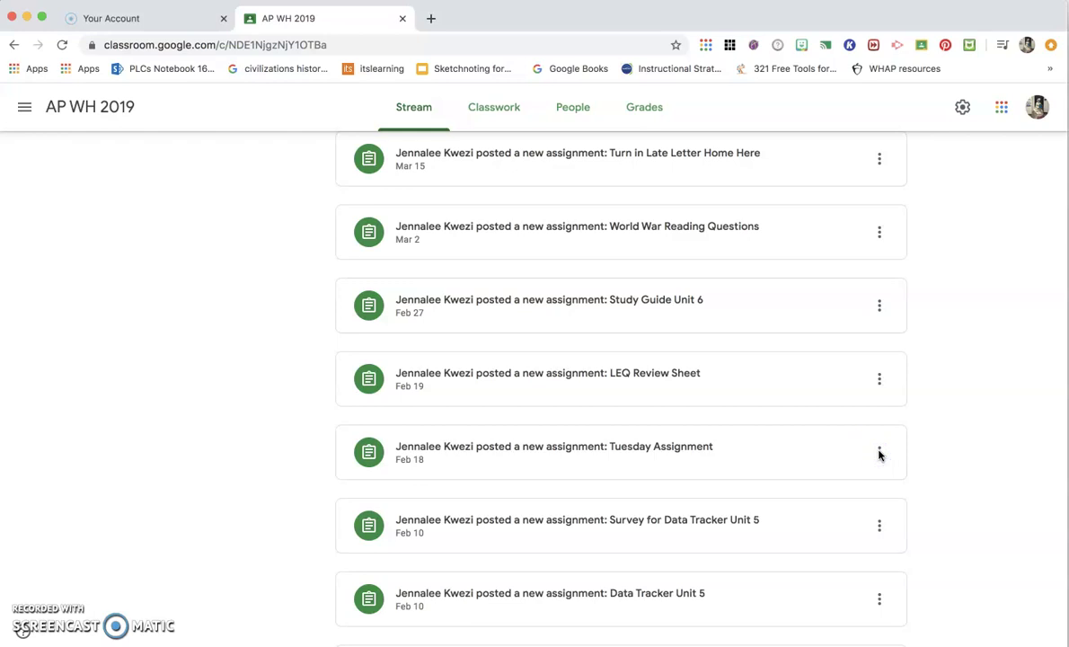
{"action": "left_click", "coordinate": [879, 454]}
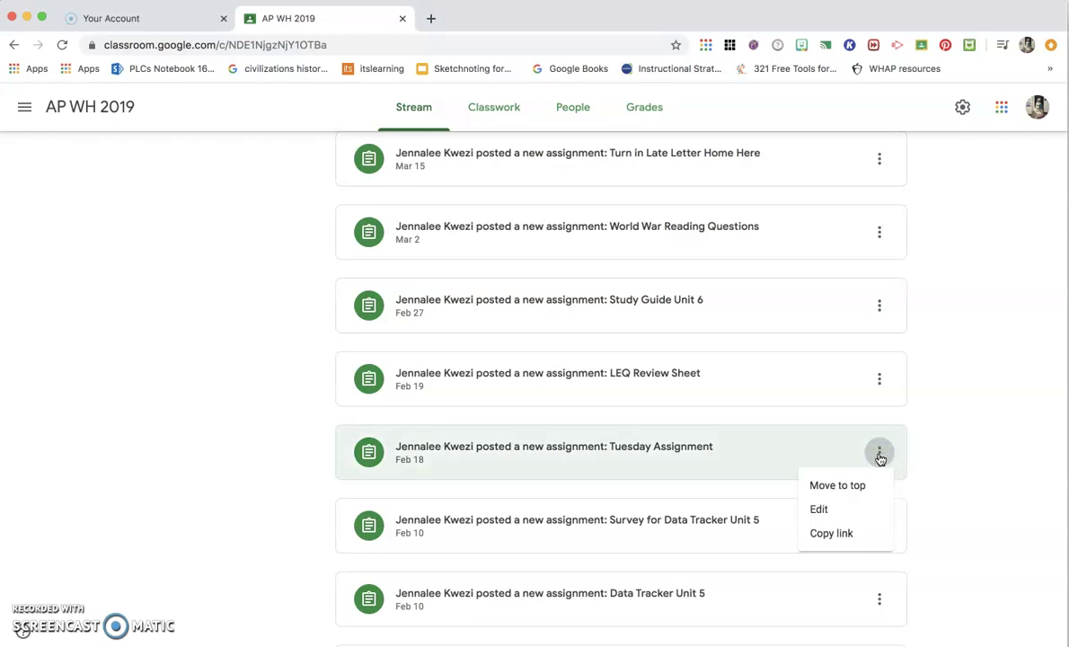
{"action": "left_click", "coordinate": [868, 489]}
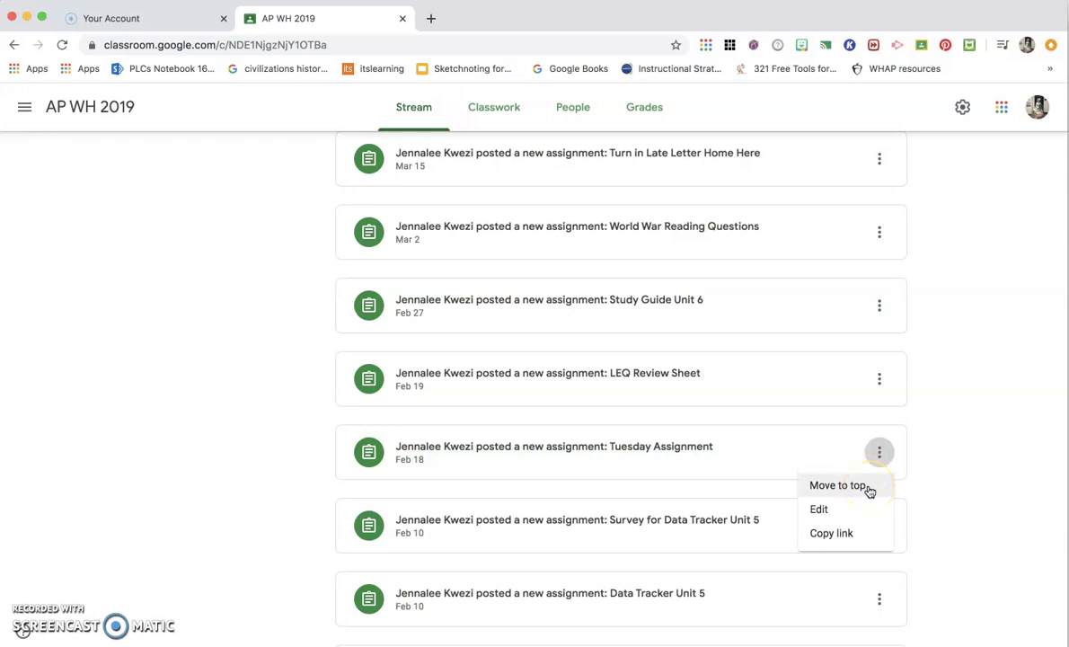
{"action": "left_click", "coordinate": [934, 417]}
{"action": "scroll", "coordinate": [934, 415], "scroll_direction": "up", "scroll_amount": 6}
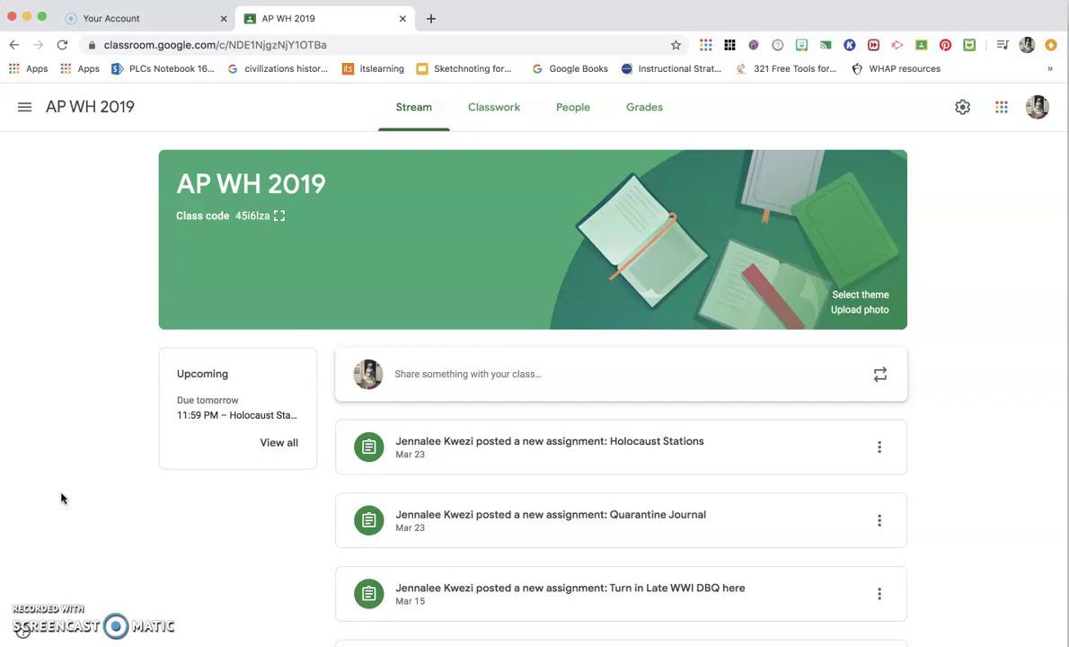
- On the class's People page, select all students and open the actions available for them
{"action": "left_click", "coordinate": [575, 108]}
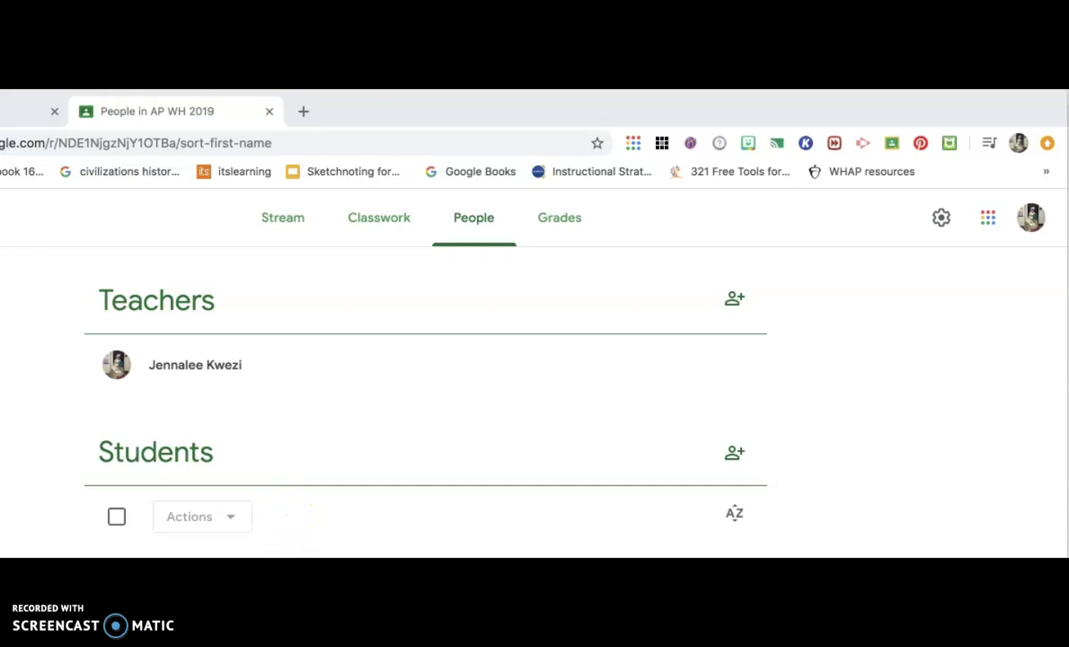
{"action": "left_click", "coordinate": [117, 516]}
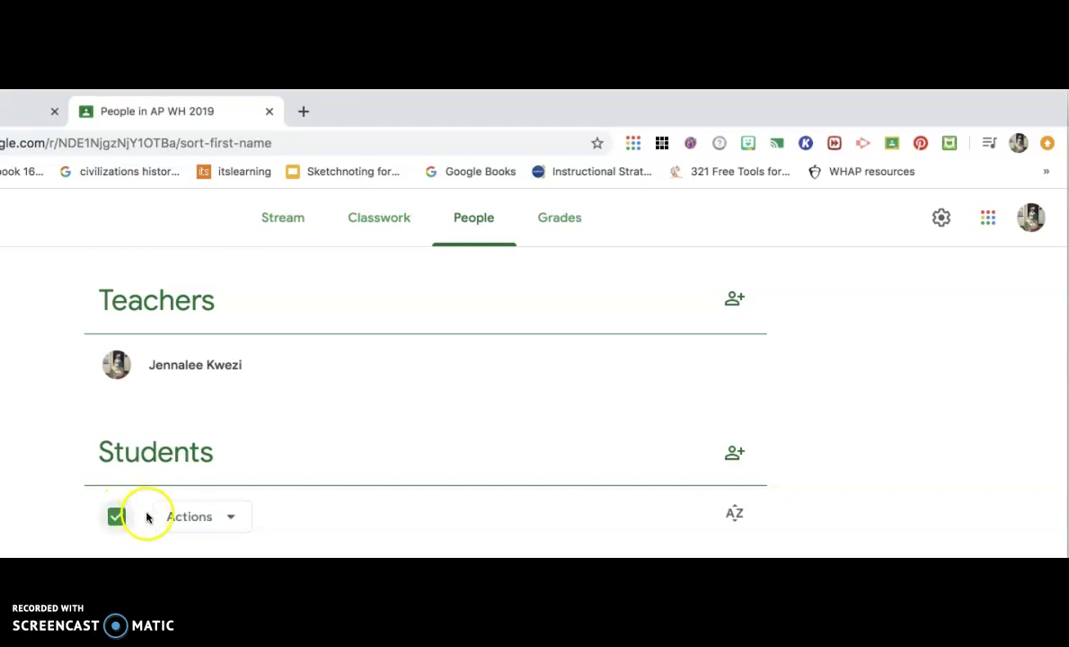
{"action": "left_click", "coordinate": [217, 519]}
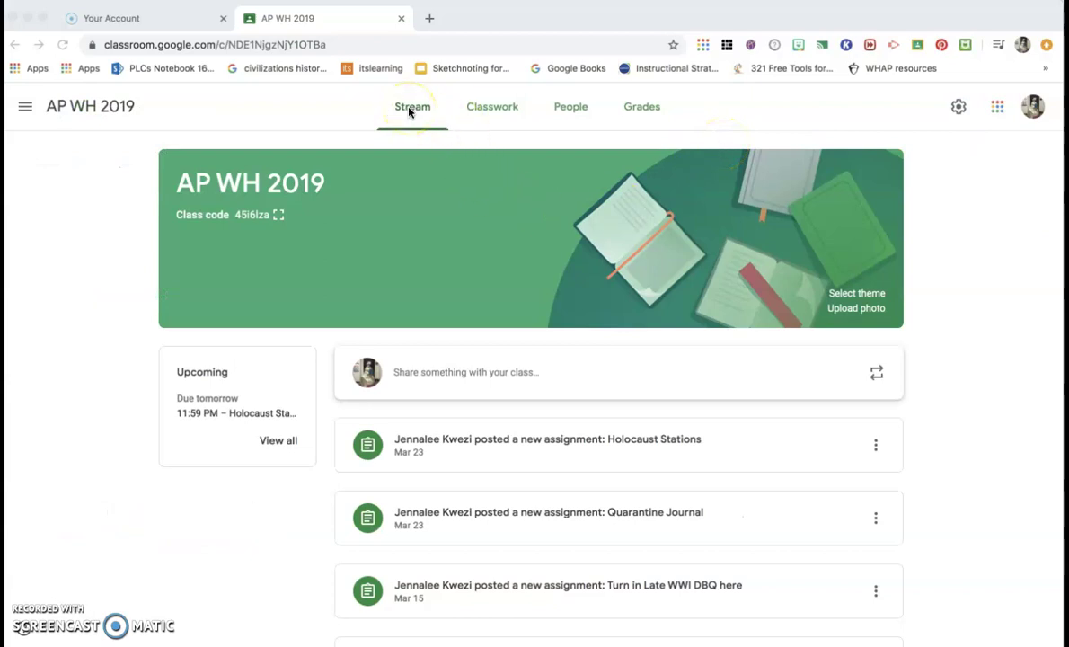
- Open the form for sharing an announcement with the class and leave it without posting
{"action": "left_click", "coordinate": [408, 376]}
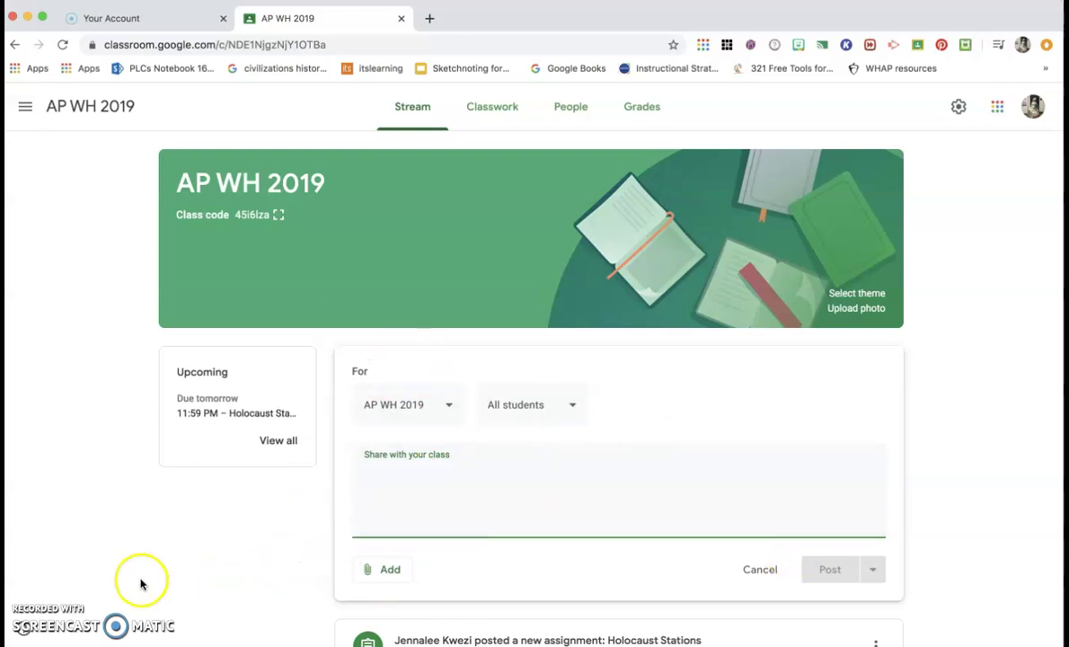
{"action": "left_click", "coordinate": [33, 614]}
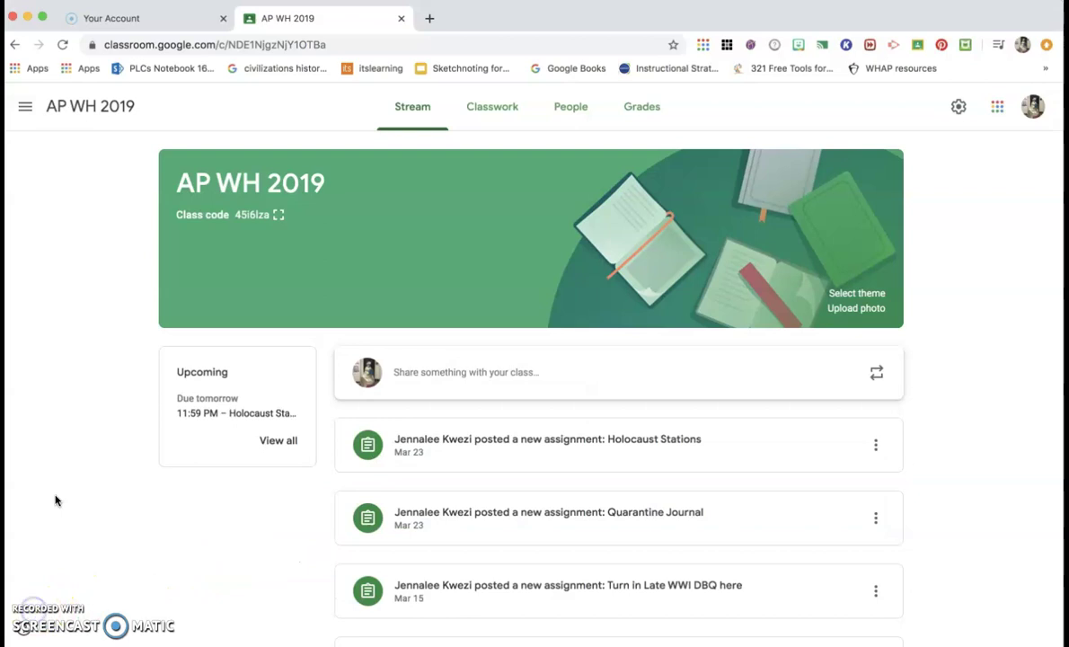
- Open the teacher's to-do list of work to review and filter it to the AP WH 2019 class
{"action": "left_click", "coordinate": [501, 107]}
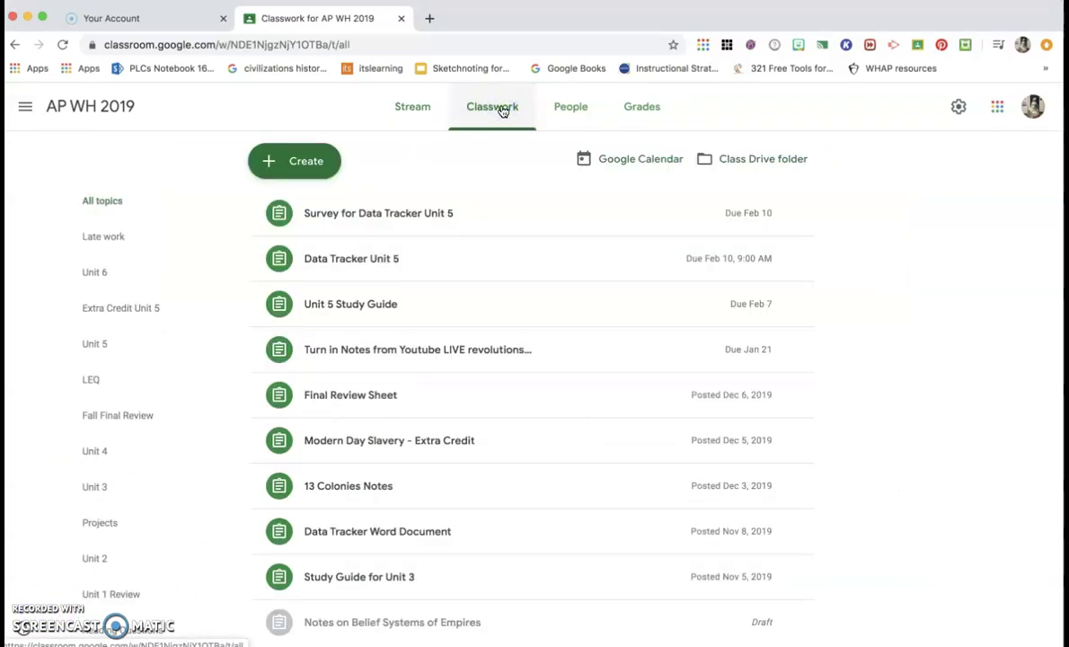
{"action": "left_click", "coordinate": [25, 112]}
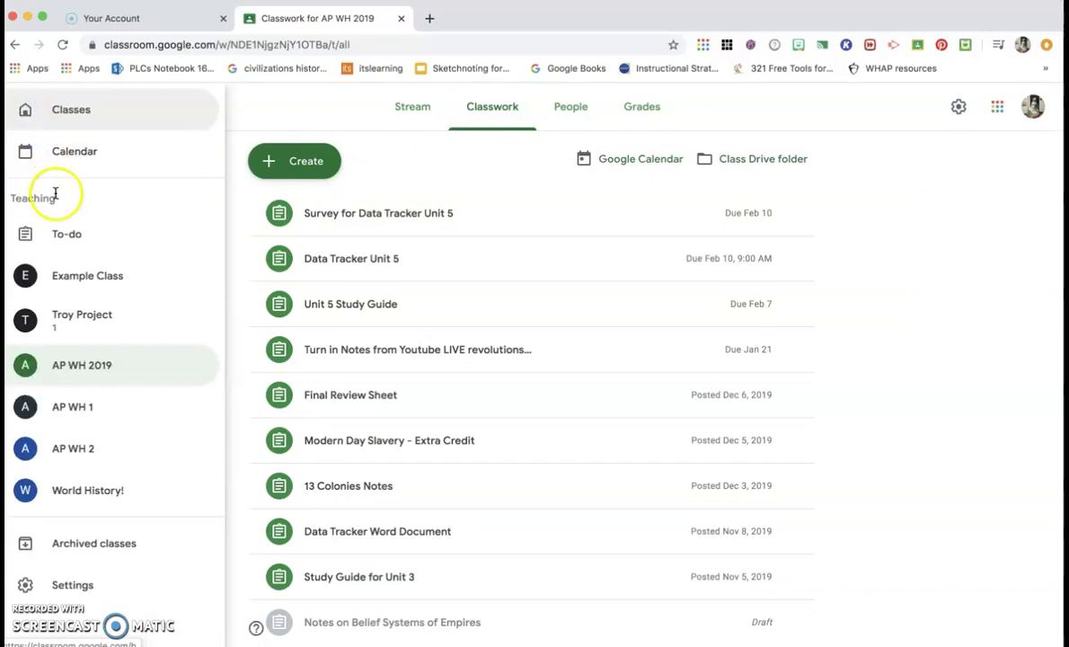
{"action": "left_click", "coordinate": [54, 236]}
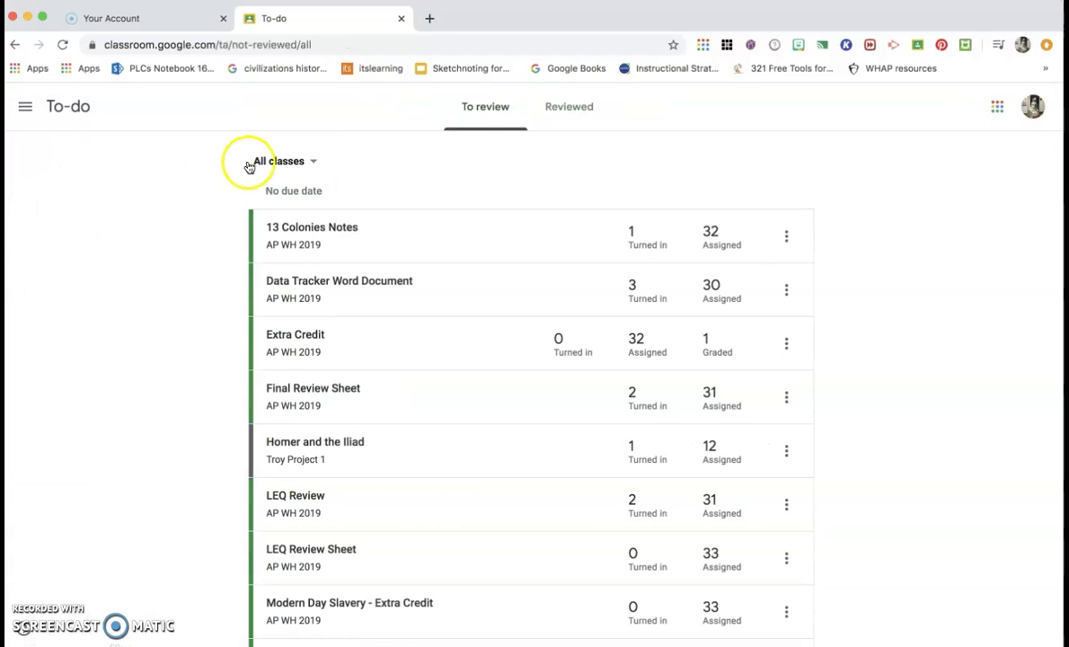
{"action": "left_click", "coordinate": [262, 162]}
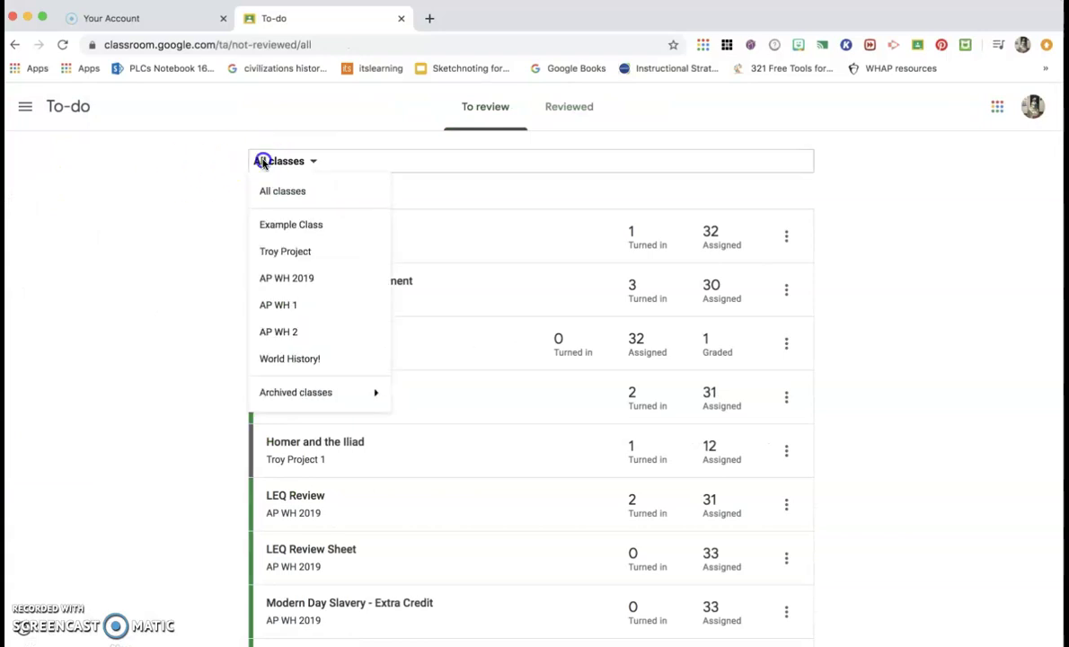
{"action": "left_click", "coordinate": [312, 278]}
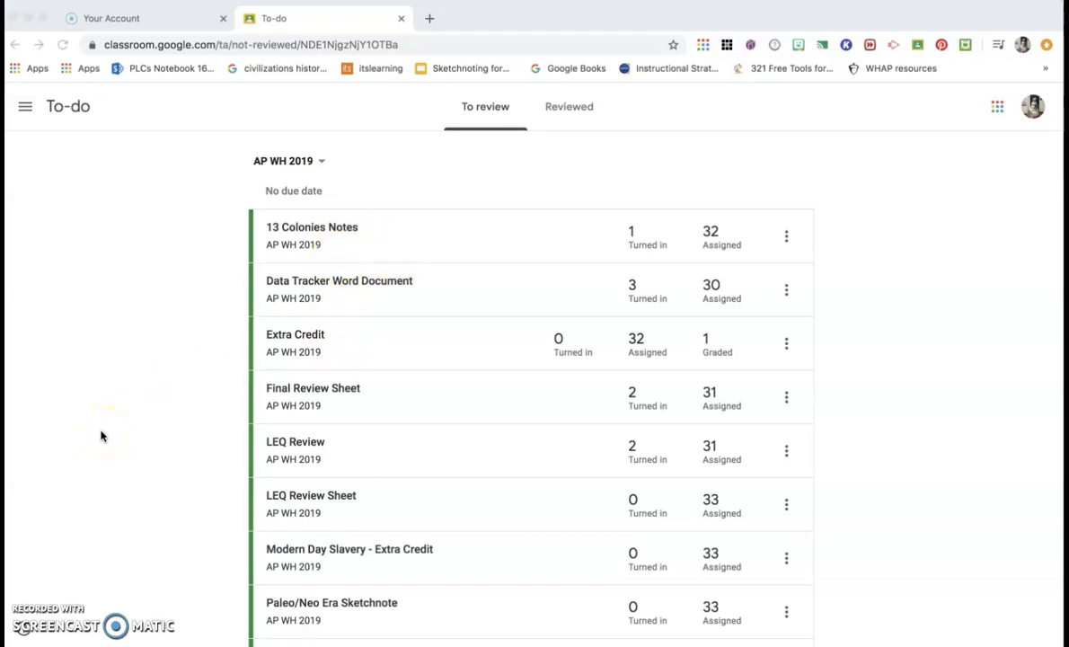
- Open the general Classroom settings and turn off notifications for resubmissions of student work
{"action": "key", "text": "alt+Left"}
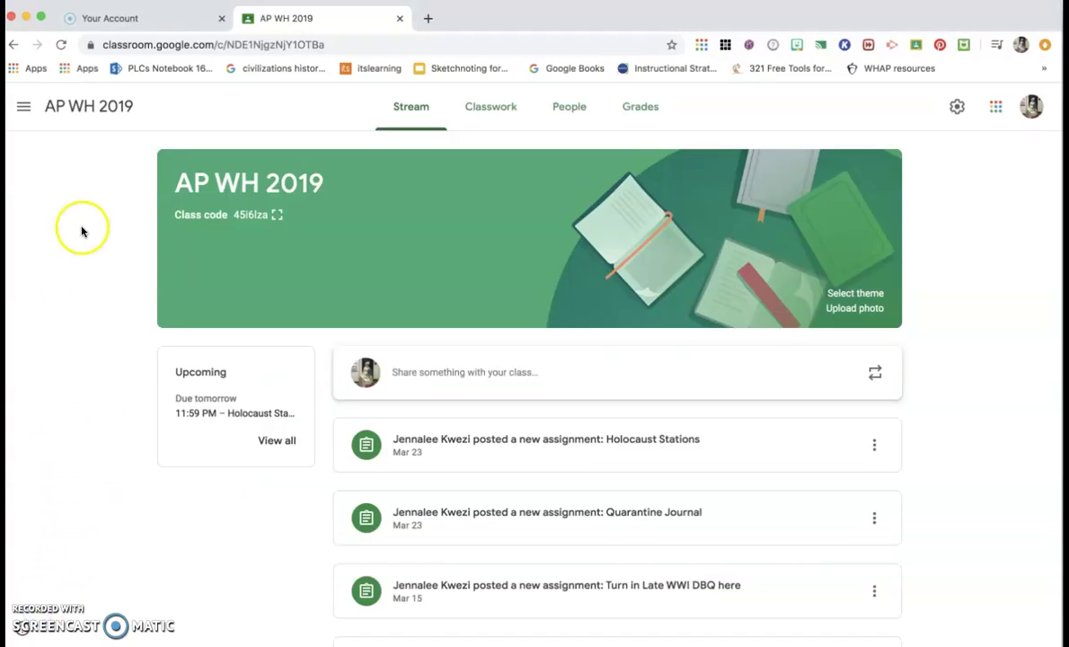
{"action": "left_click", "coordinate": [24, 109]}
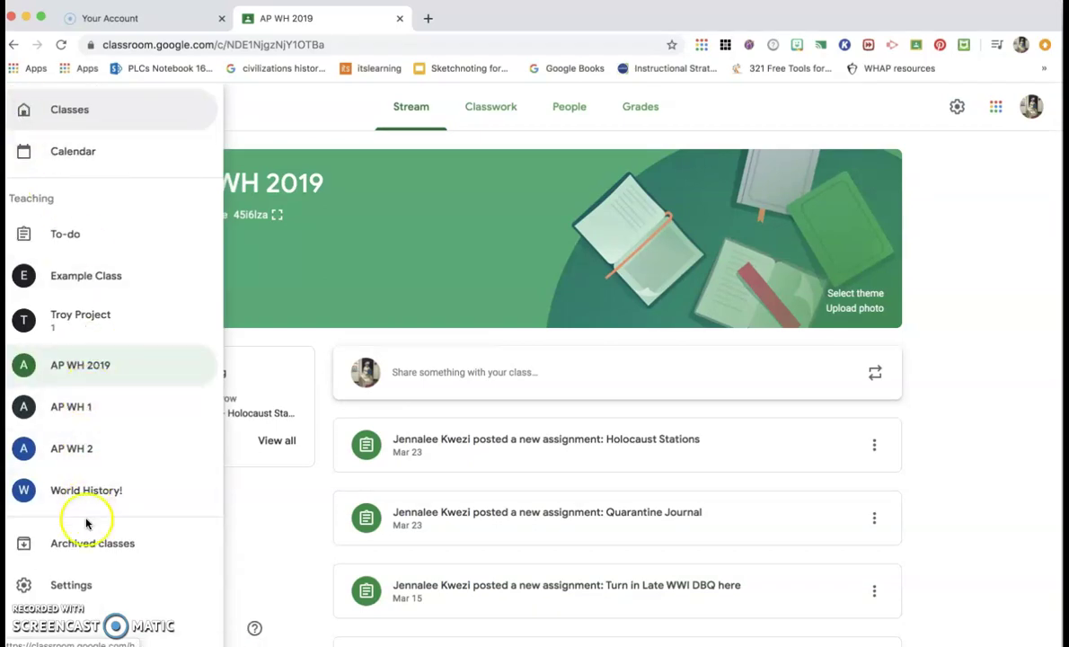
{"action": "left_click", "coordinate": [87, 586]}
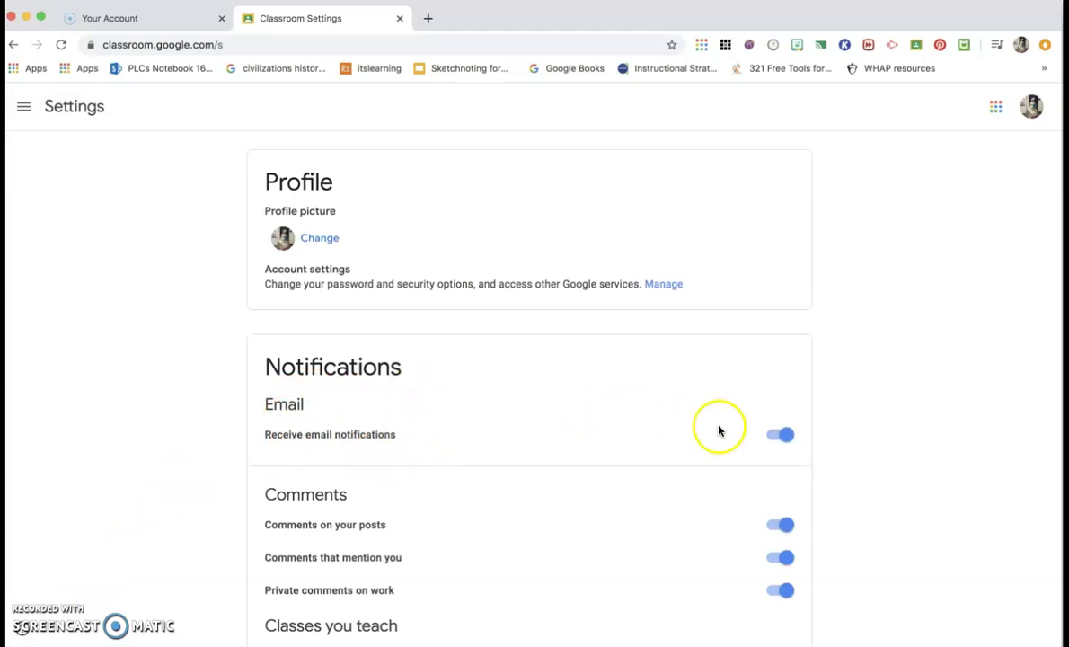
{"action": "scroll", "coordinate": [712, 450], "scroll_direction": "down", "scroll_amount": 5}
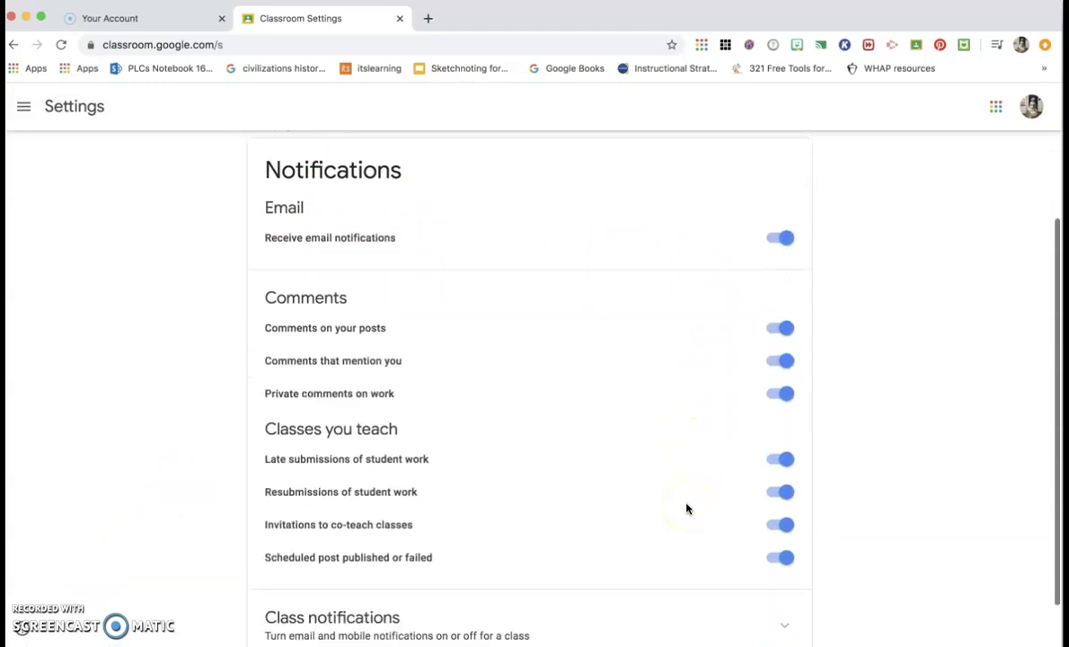
{"action": "left_click", "coordinate": [685, 503]}
{"action": "scroll", "coordinate": [670, 449], "scroll_direction": "up", "scroll_amount": 1}
{"action": "scroll", "coordinate": [663, 428], "scroll_direction": "down", "scroll_amount": 2}
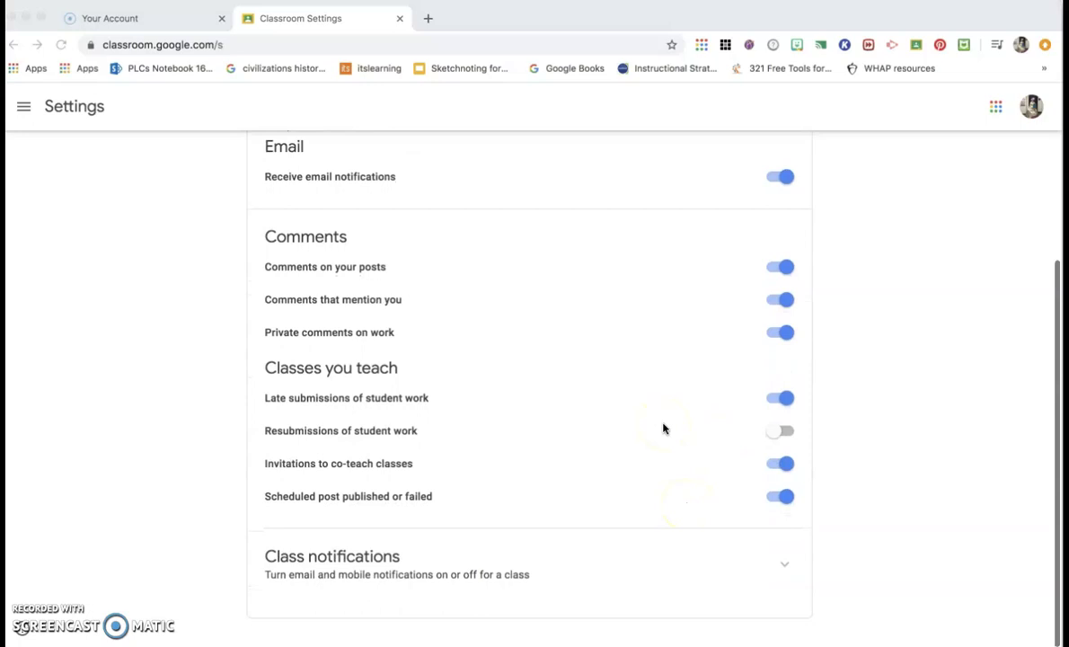
{"action": "scroll", "coordinate": [663, 428], "scroll_direction": "up", "scroll_amount": 3}
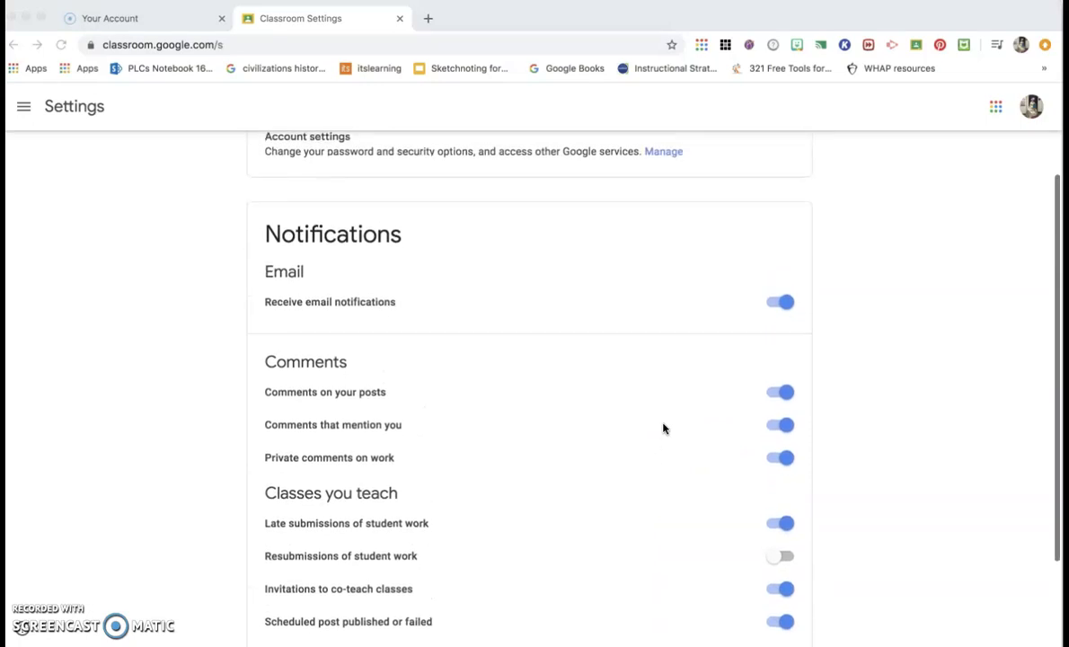
- Return to the AP WH 2019 class and open its Classwork page
{"action": "left_click", "coordinate": [79, 586]}
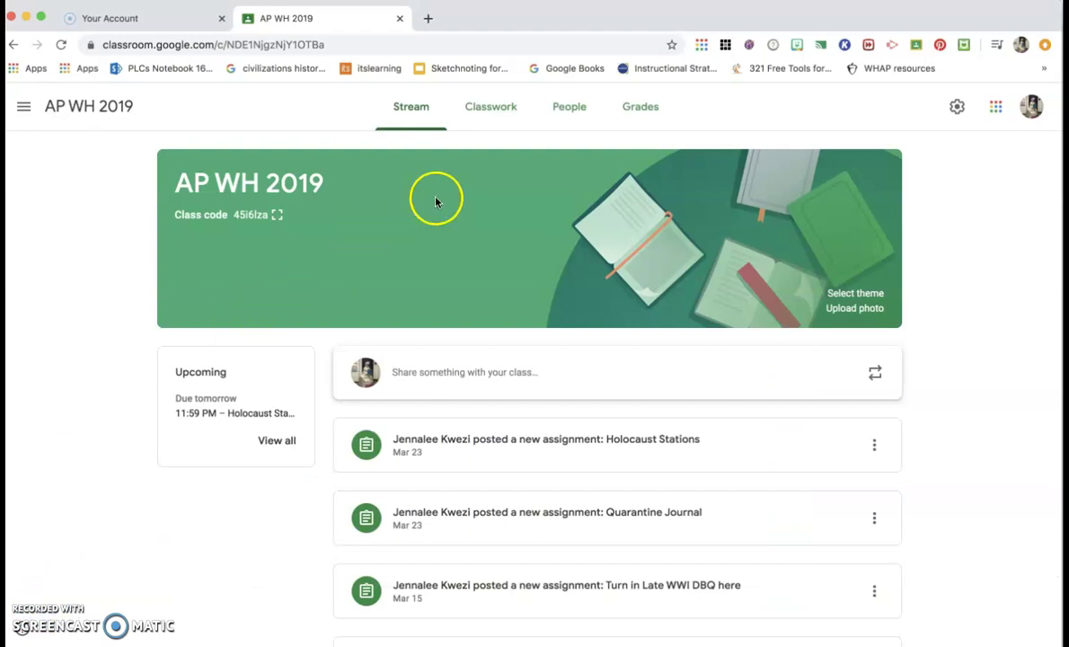
{"action": "left_click", "coordinate": [497, 115]}
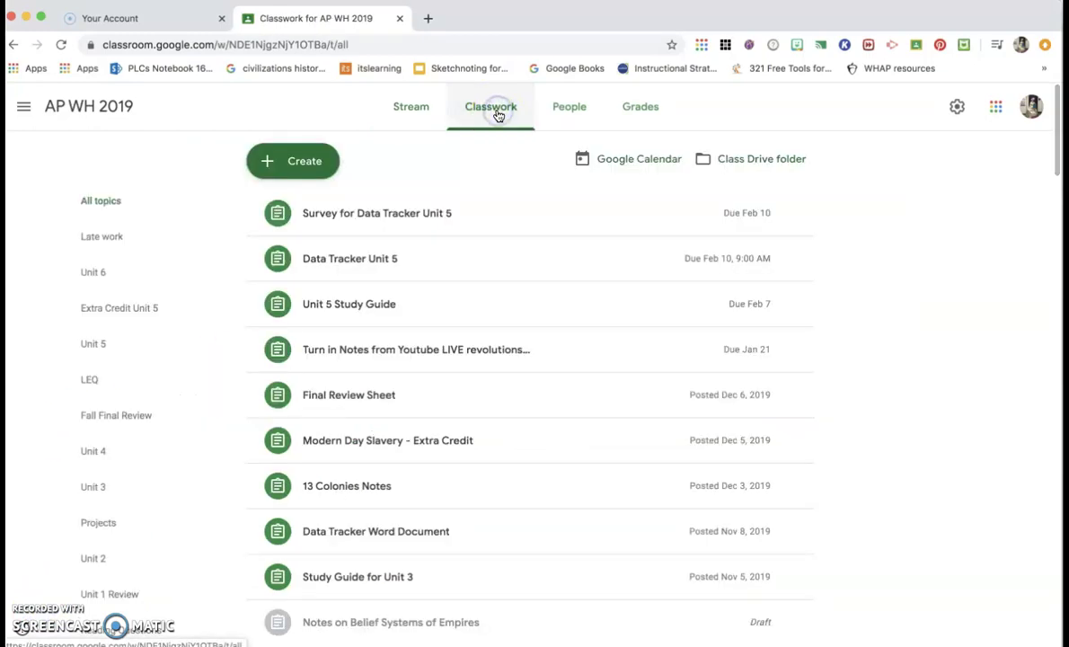
{"action": "left_click", "coordinate": [316, 172]}
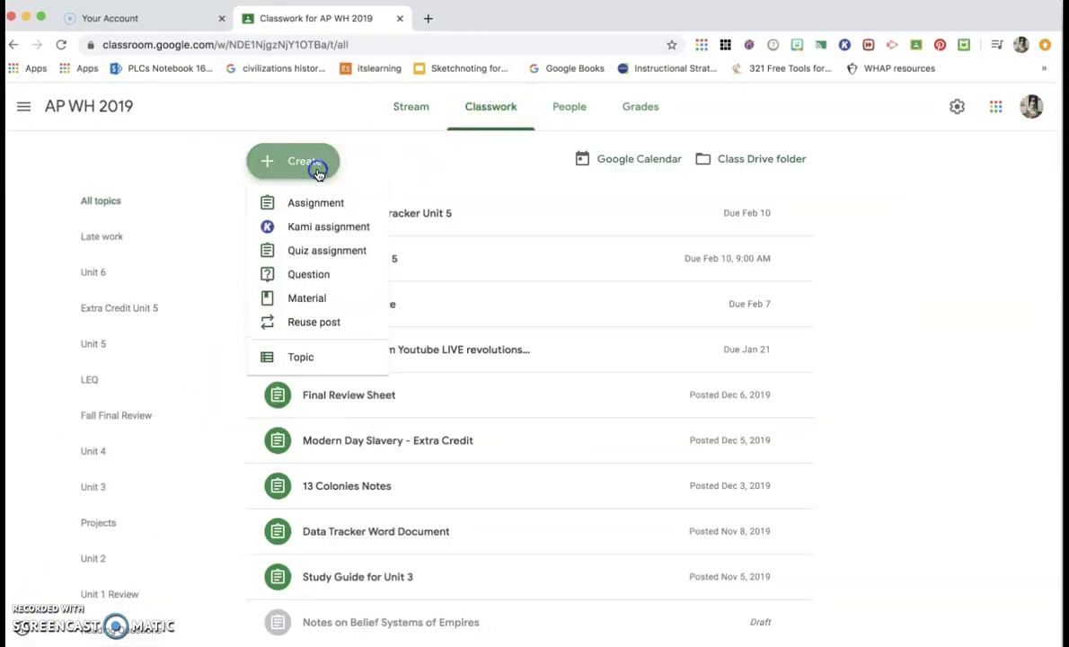
{"action": "left_click", "coordinate": [350, 324]}
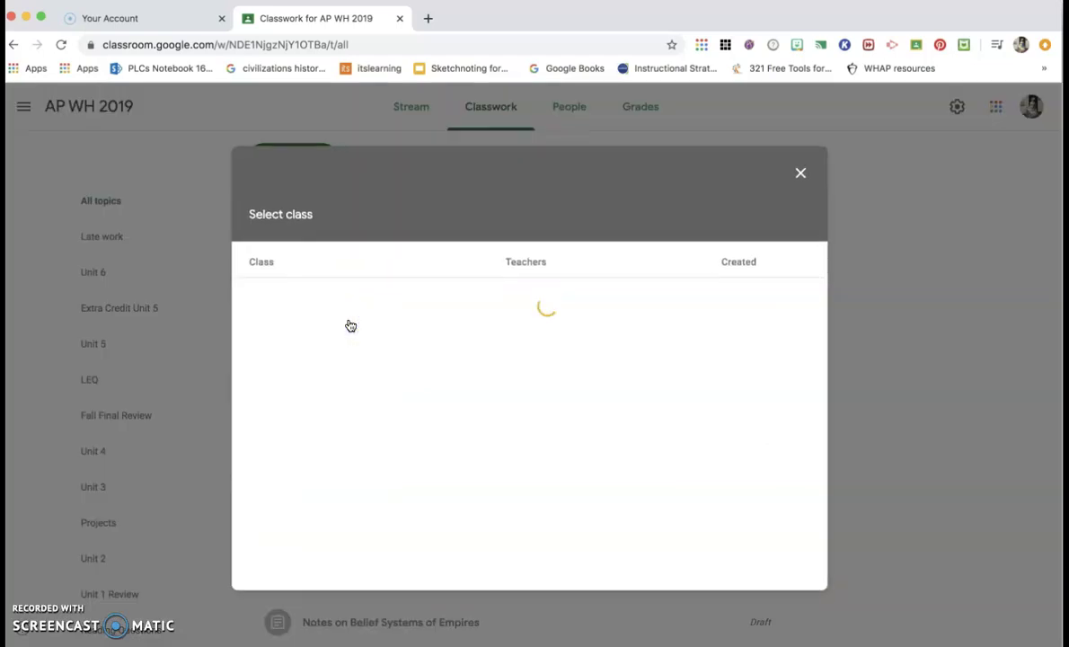
{"action": "left_click", "coordinate": [350, 384]}
{"action": "left_click", "coordinate": [799, 173]}
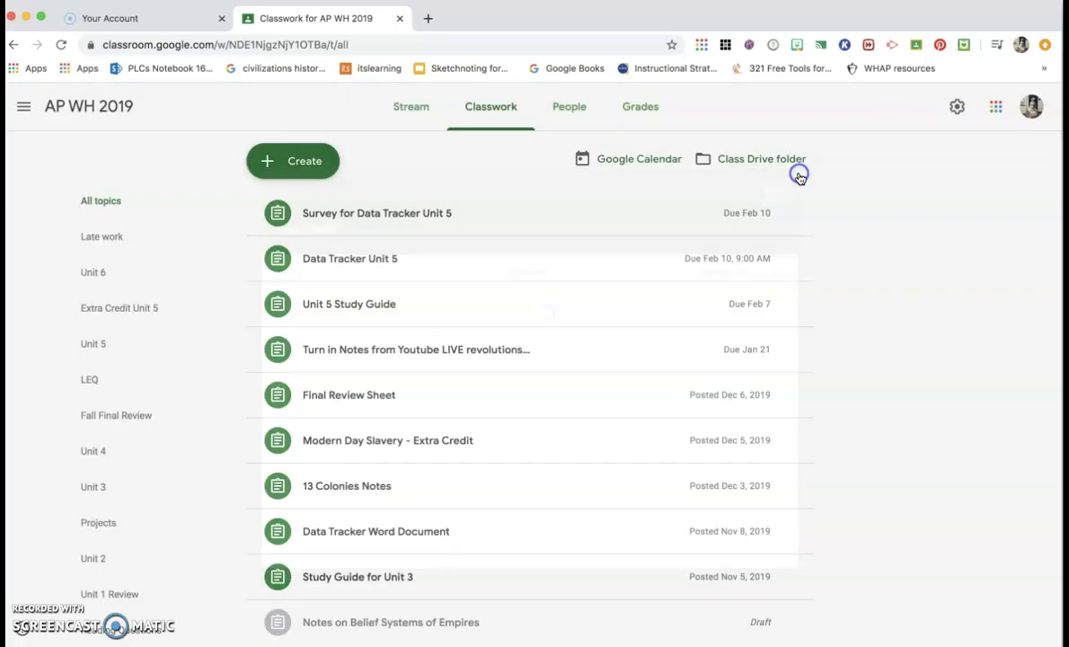
- Reuse the Holocaust Stations post from the AP WH 2019 class as new classwork, without creating new copies of its attachments
{"action": "left_click", "coordinate": [298, 160]}
{"action": "left_click", "coordinate": [288, 319]}
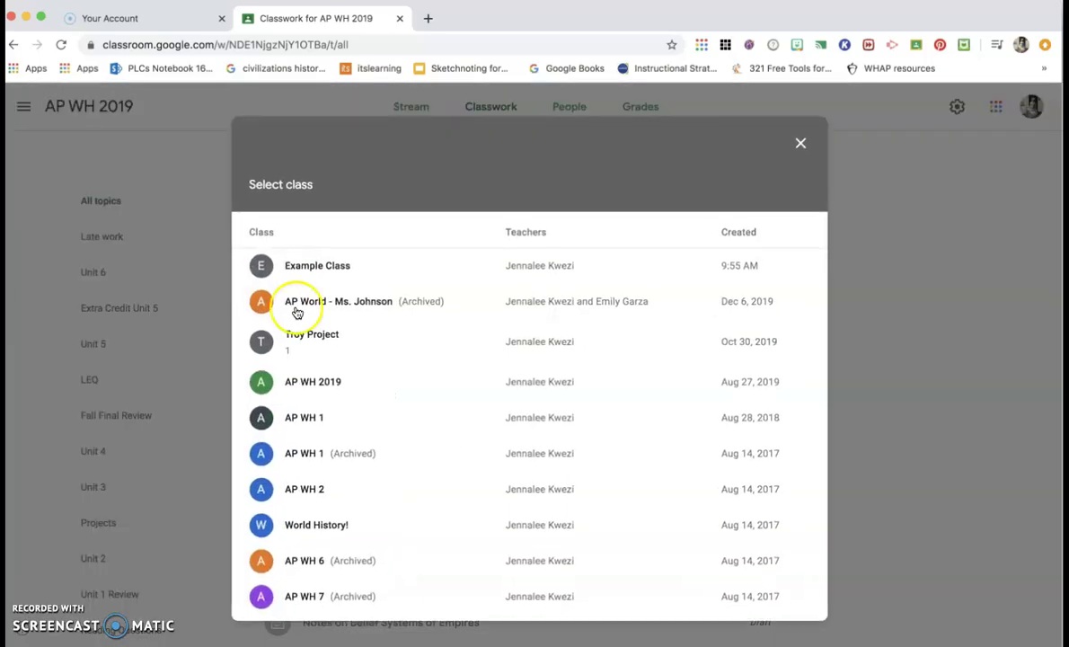
{"action": "left_click", "coordinate": [322, 381]}
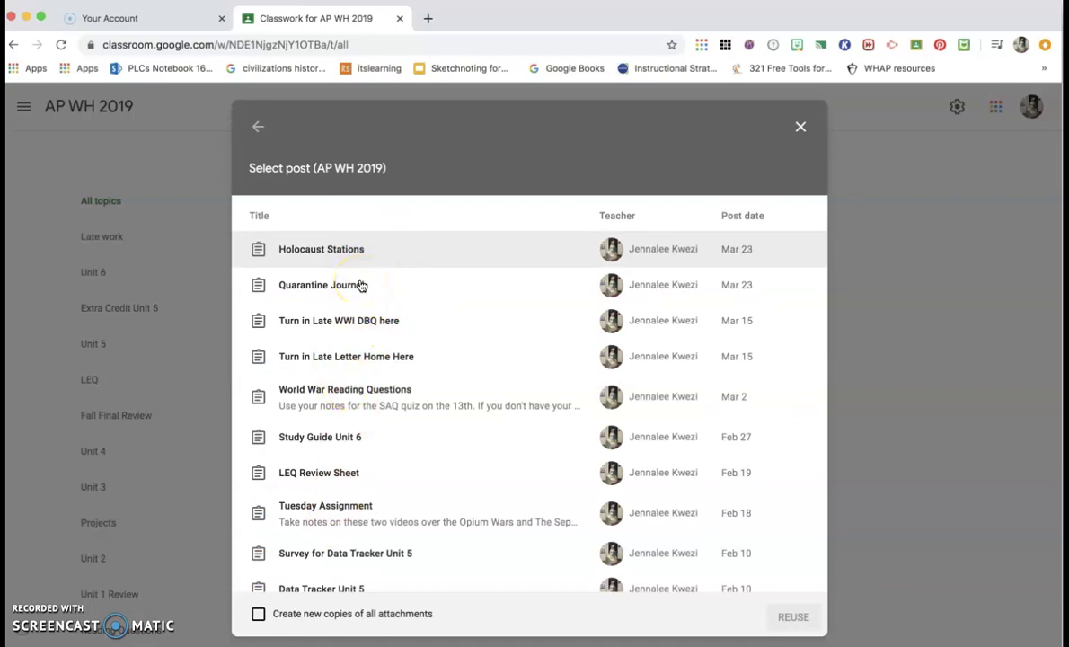
{"action": "left_click", "coordinate": [337, 256]}
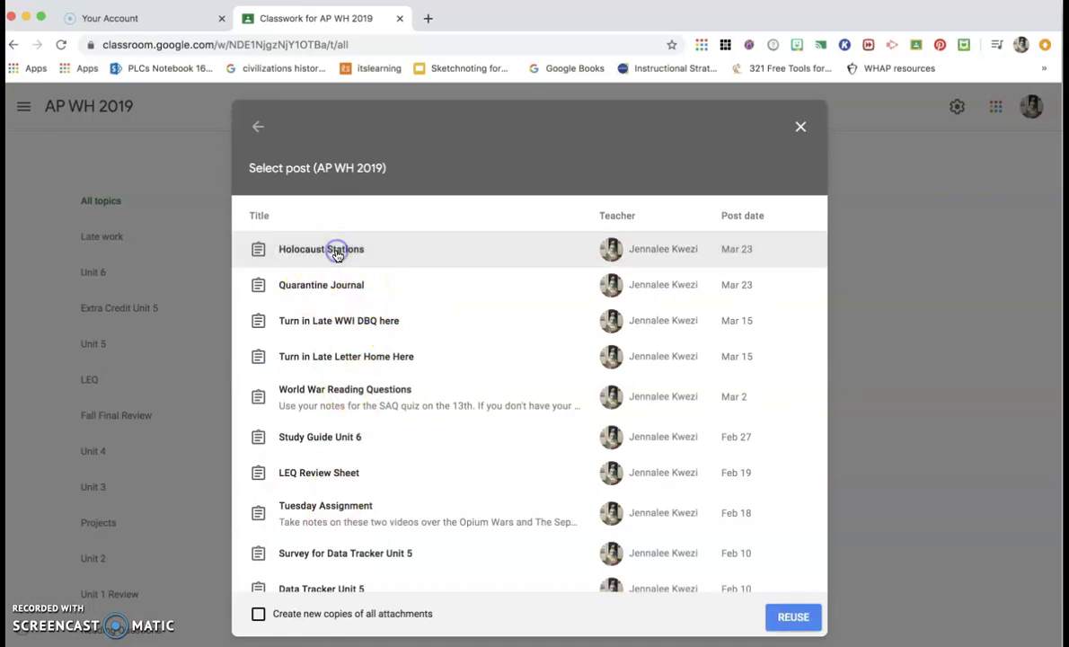
{"action": "left_click", "coordinate": [794, 618]}
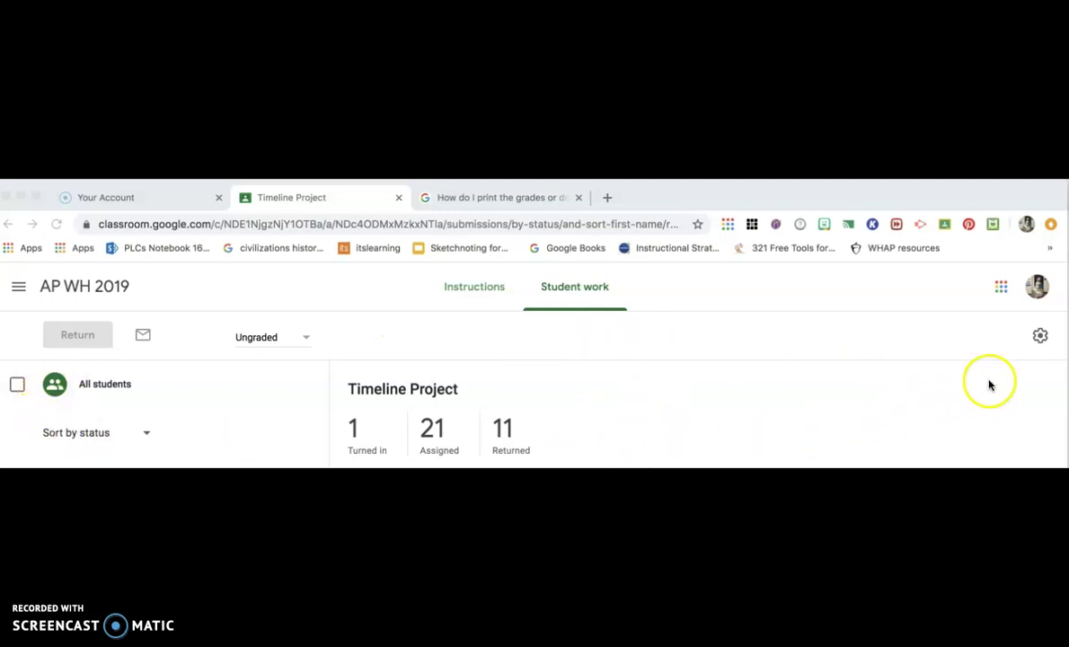
- Open the settings on the student work page of the Timeline Project assignment
{"action": "left_click", "coordinate": [1040, 337]}
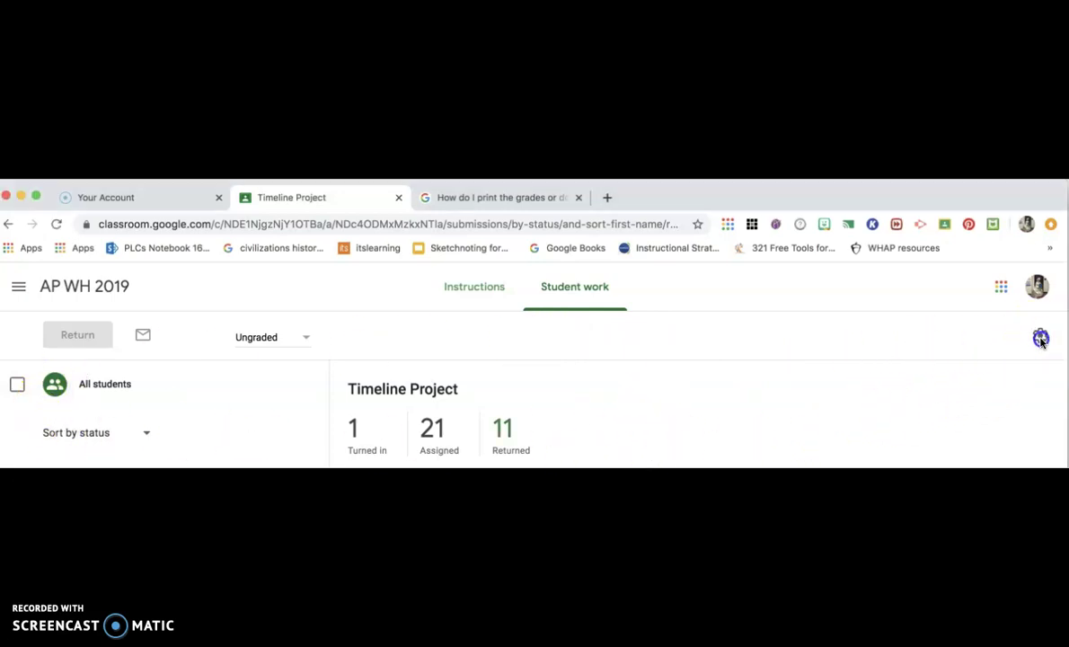
{"action": "left_click", "coordinate": [1040, 337]}
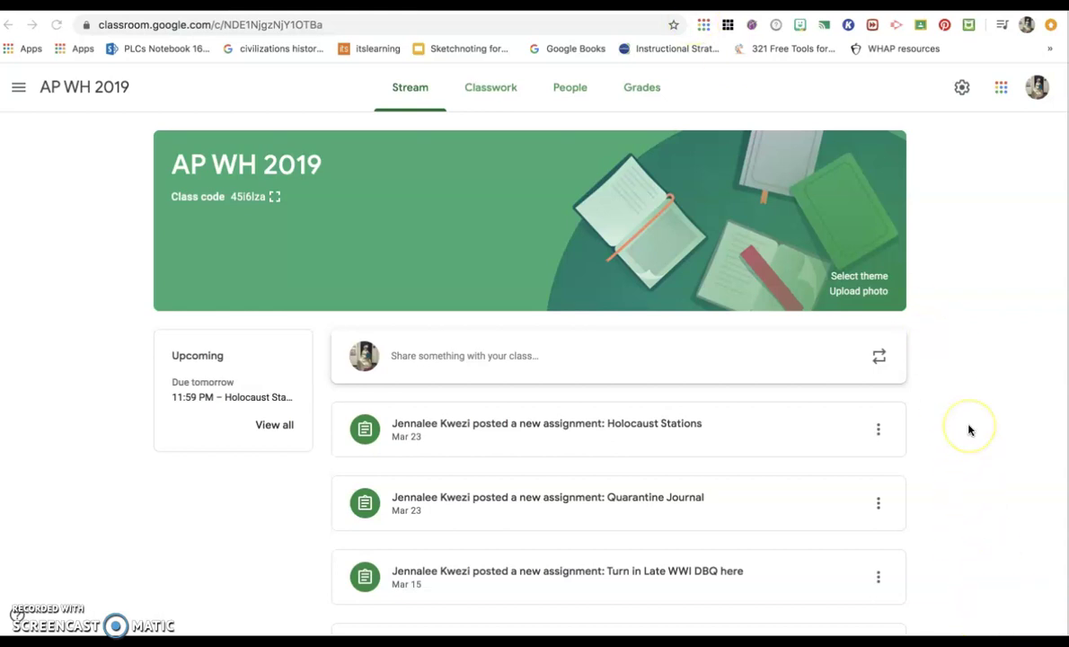
- Open the form for a new assignment from the Classwork page of AP WH 2019
{"action": "left_click", "coordinate": [490, 88]}
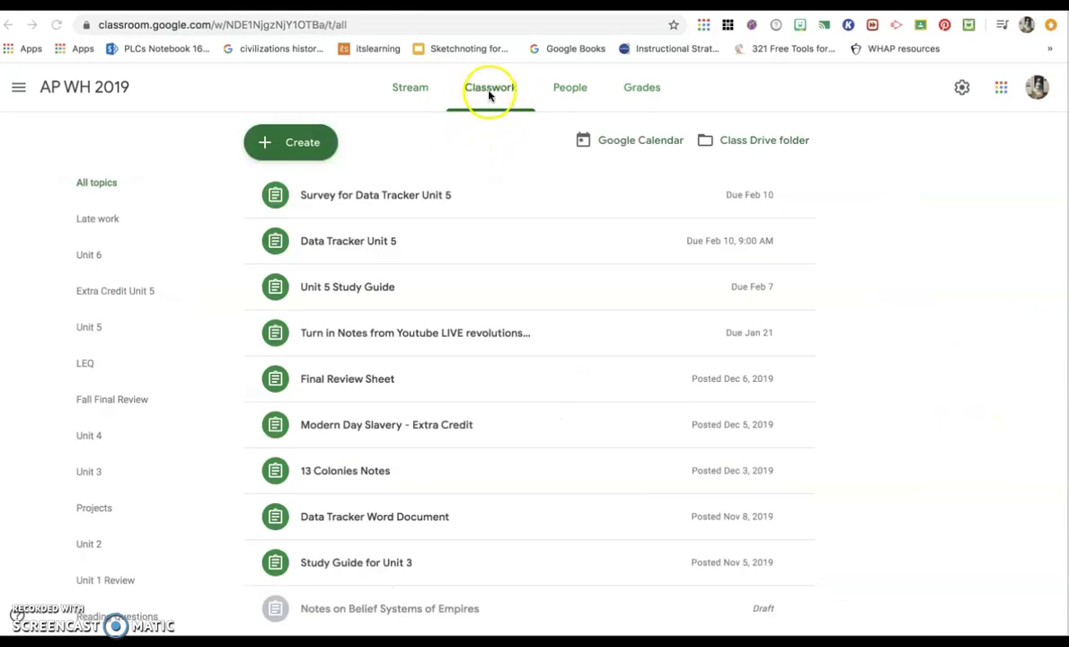
{"action": "left_click", "coordinate": [310, 144]}
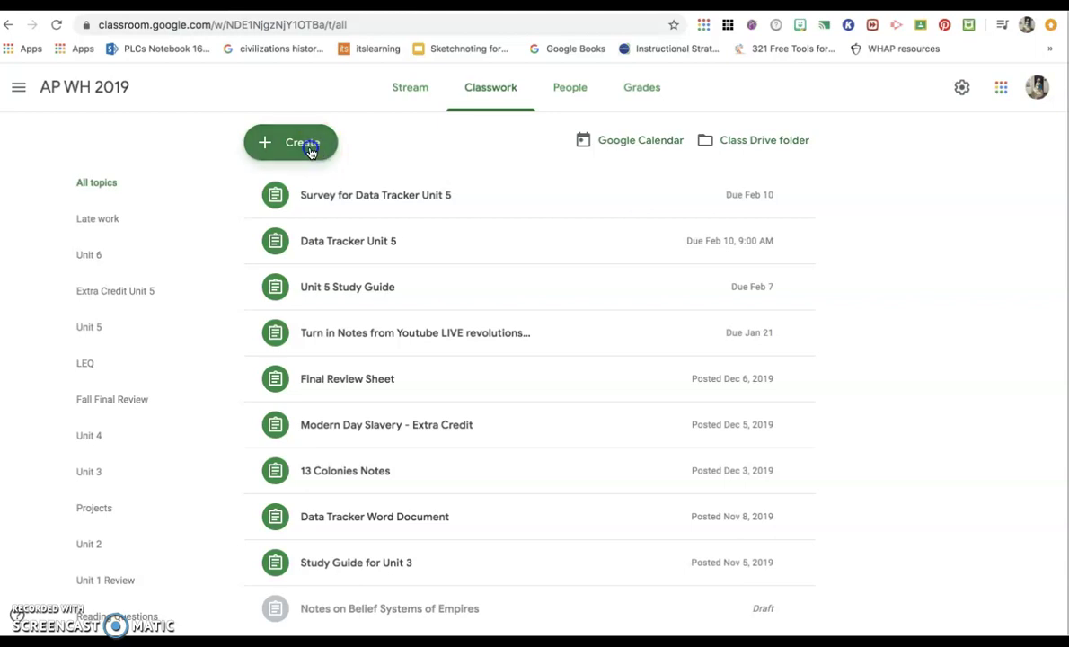
{"action": "left_click", "coordinate": [305, 185]}
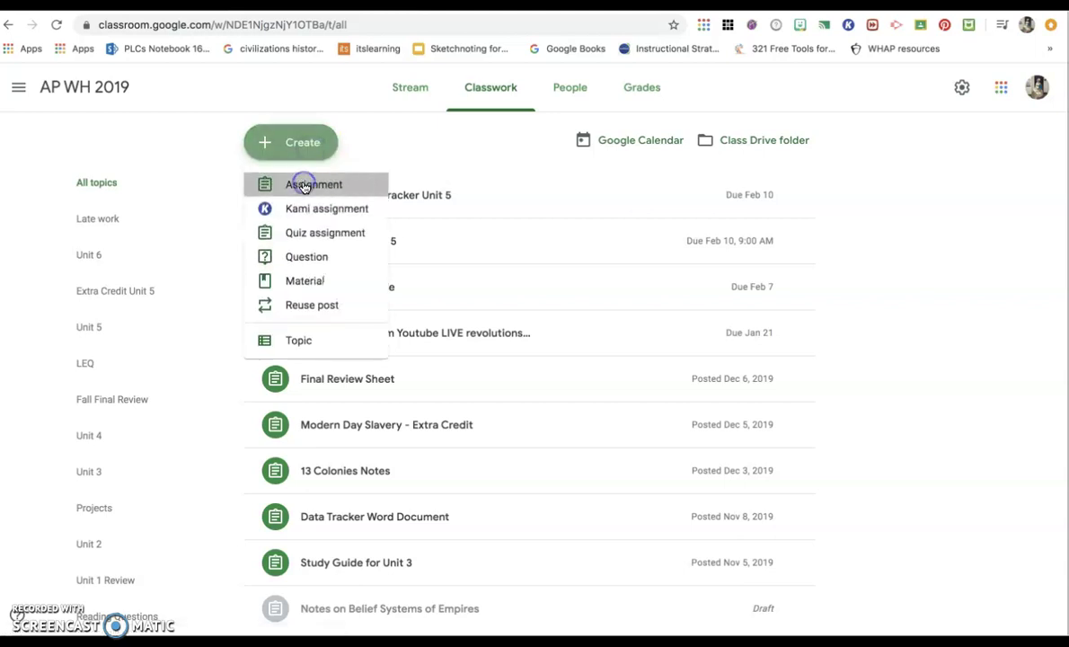
{"action": "left_click", "coordinate": [134, 454]}
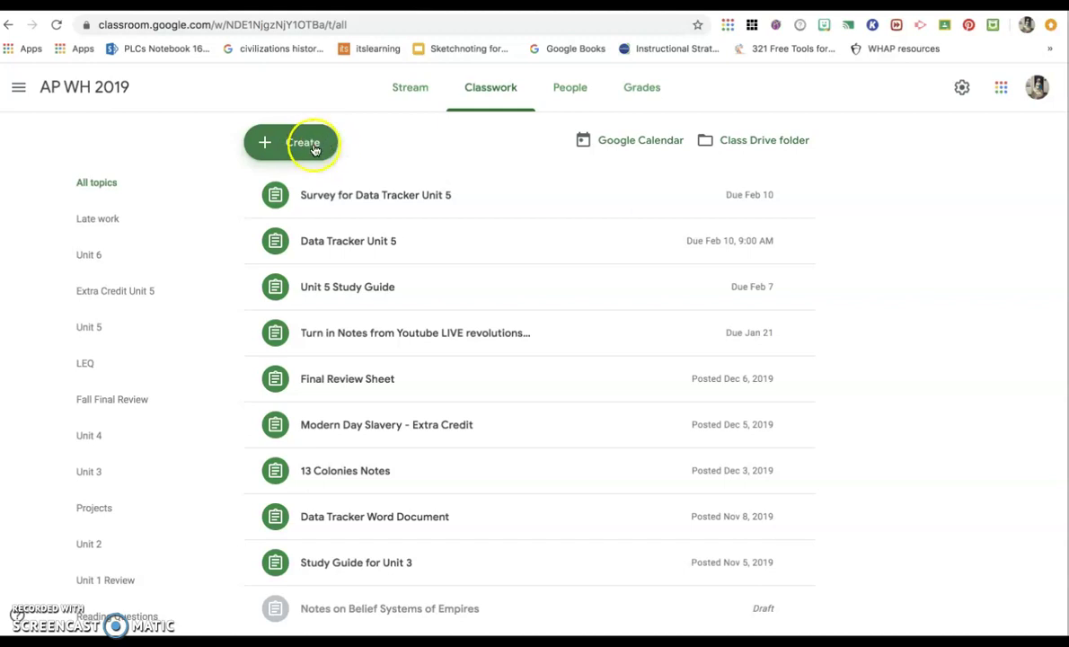
- Start a new question in the AP WH 2019 classwork
{"action": "left_click", "coordinate": [305, 144]}
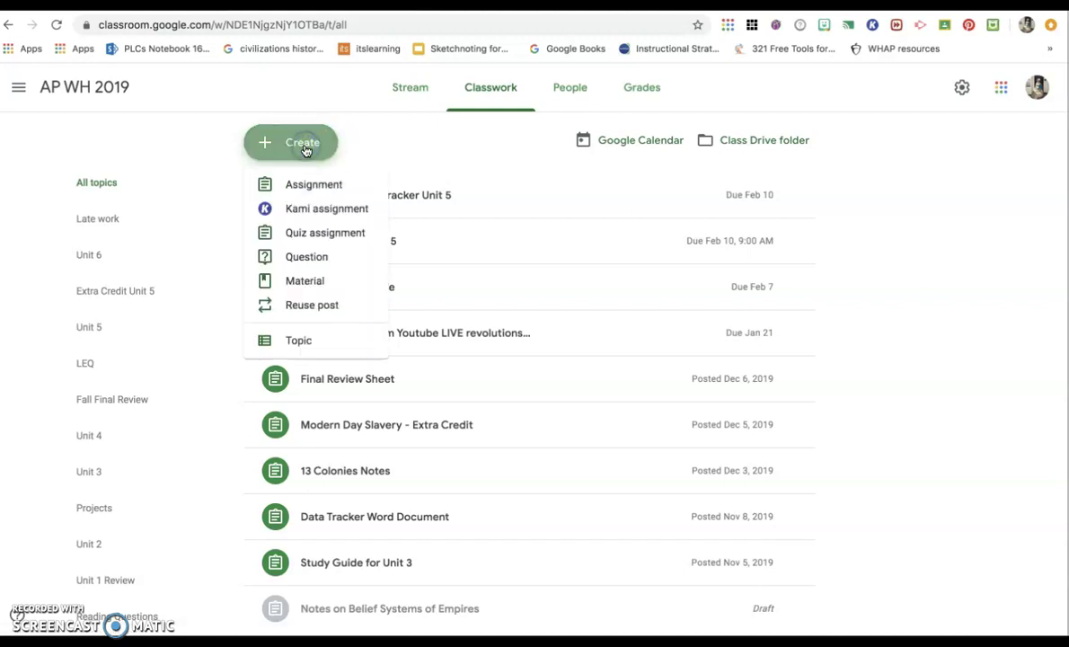
{"action": "left_click", "coordinate": [314, 260]}
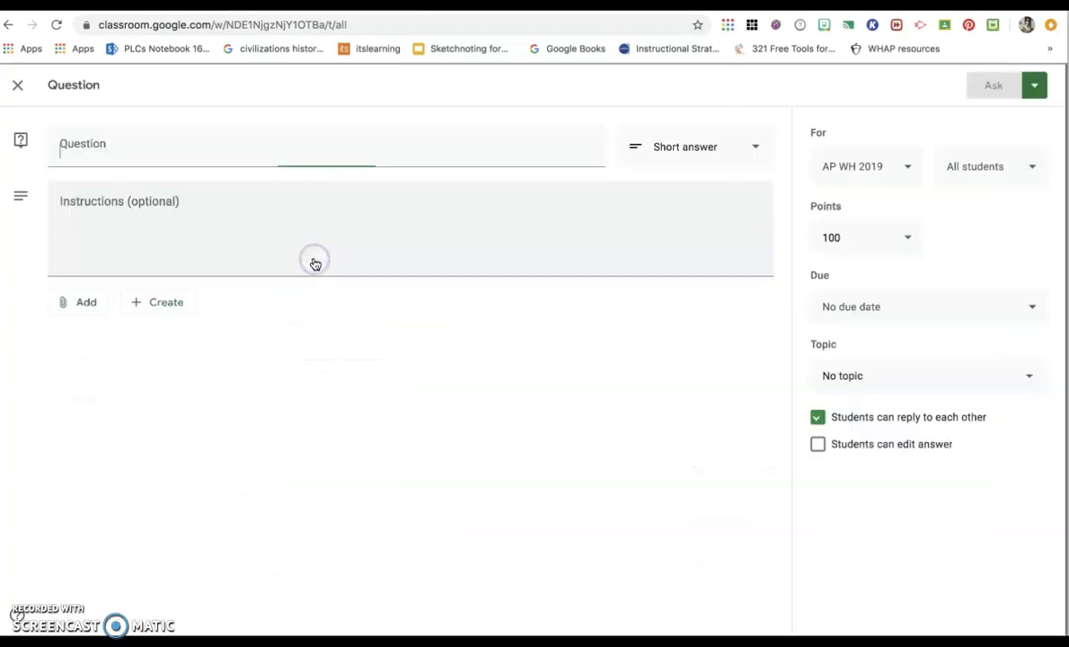